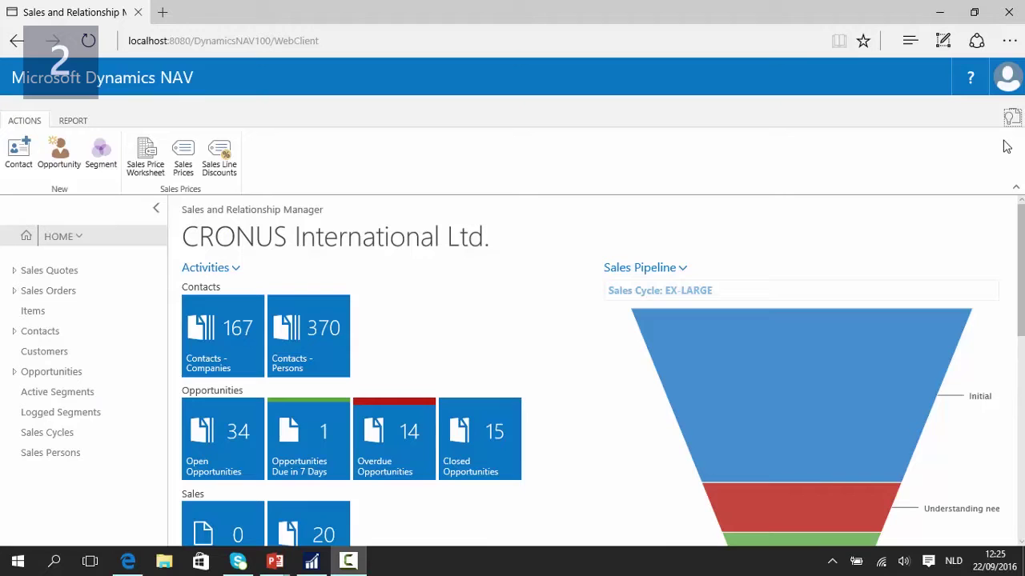
Search the pages for "sales p" and open the Salespeople/Purchasers list.
left_click(1010, 120)
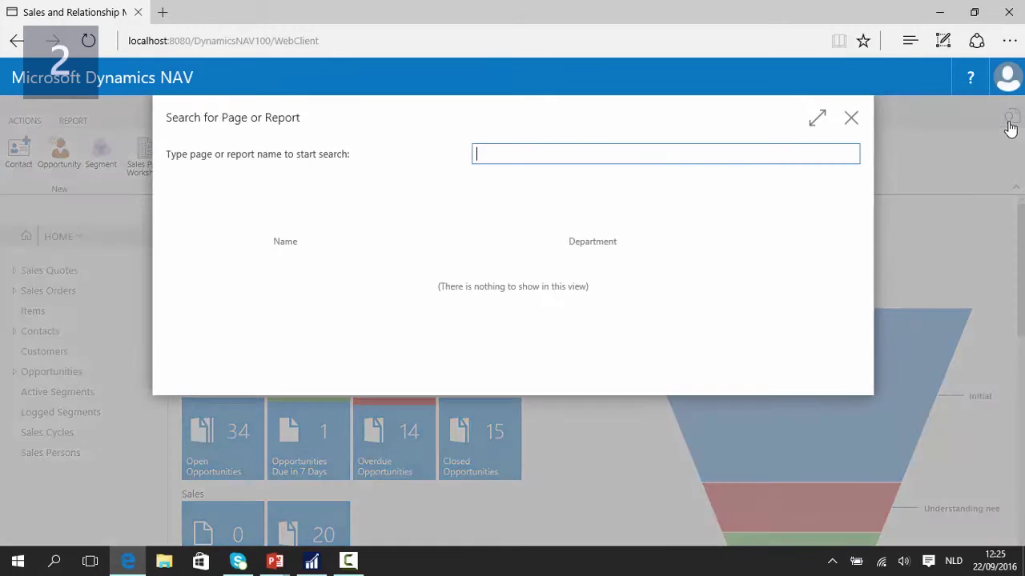
type("sales p")
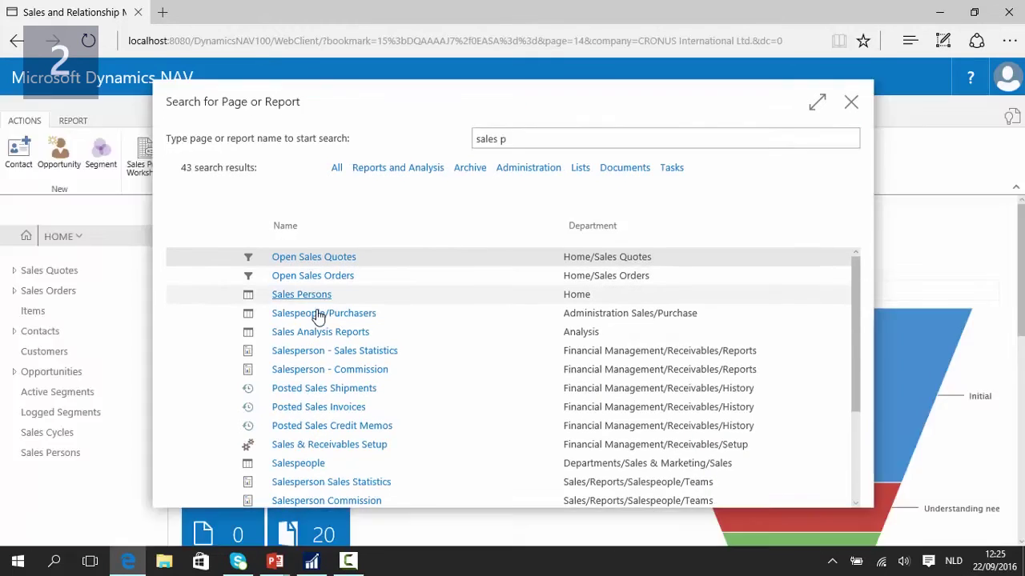
left_click(288, 314)
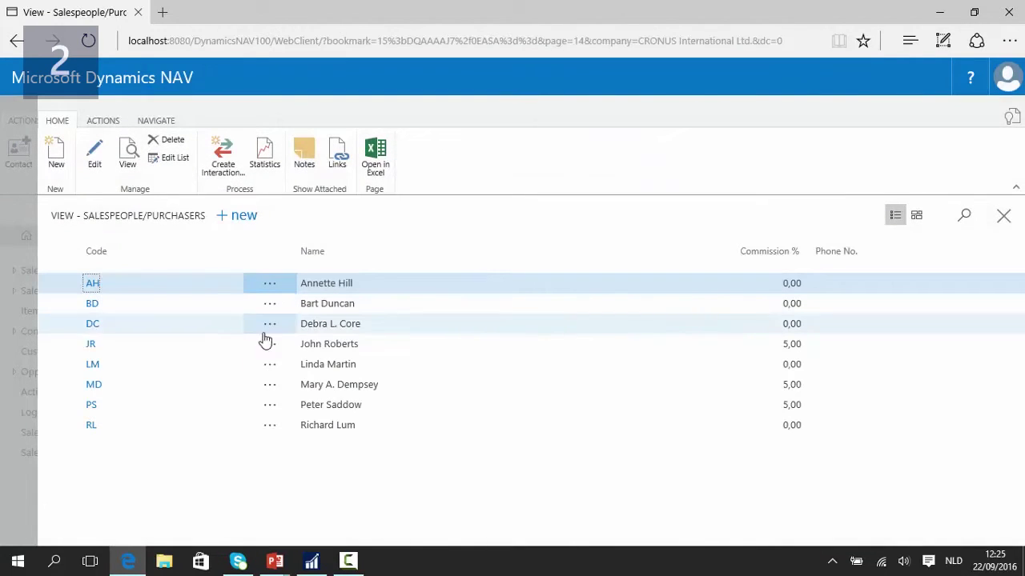
Edit the card of the salesperson with code PS and fill in the salesperson's email address.
left_click(269, 409)
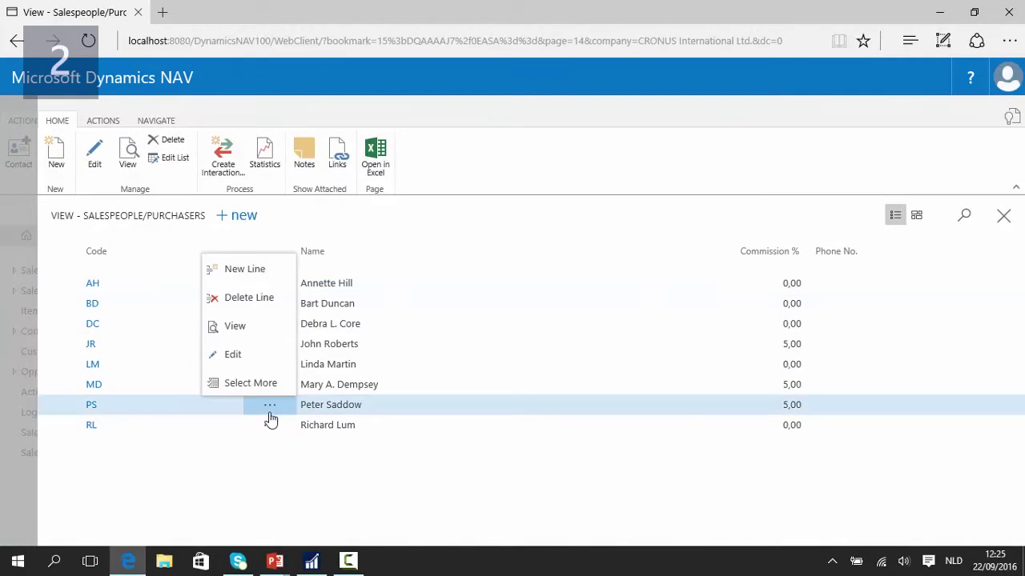
left_click(245, 354)
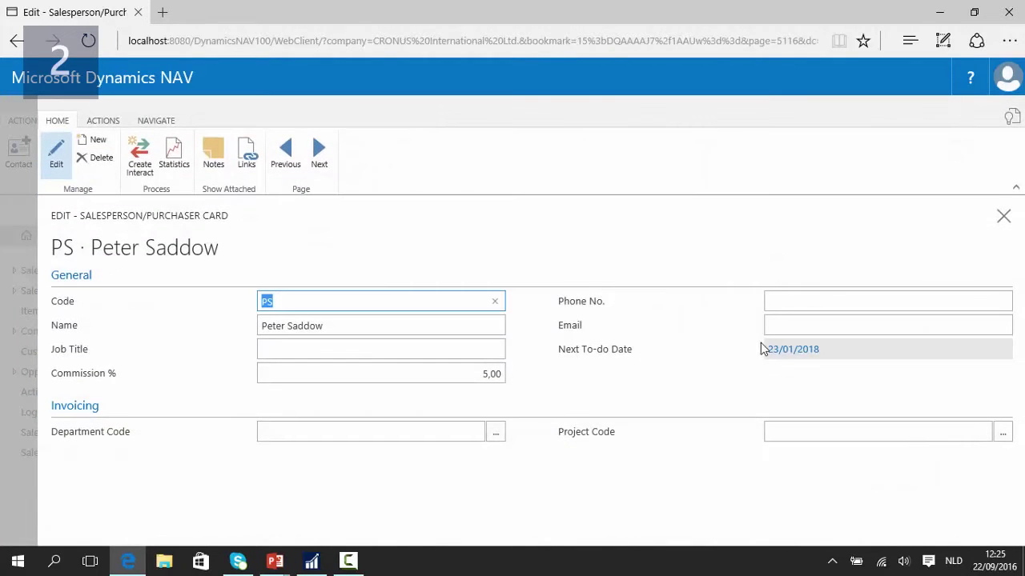
left_click(809, 326)
key("ctrl+v")
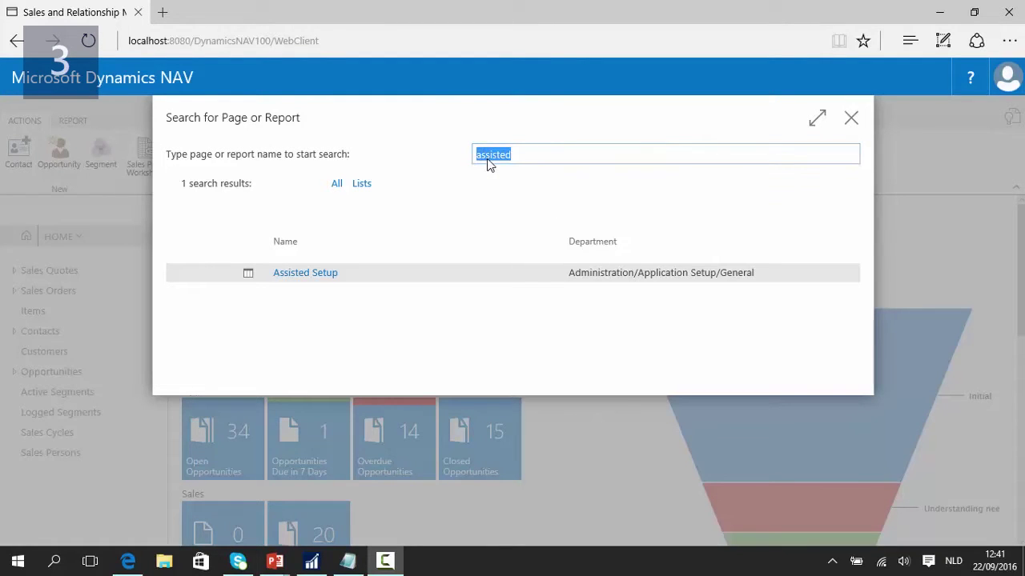
Open Assisted Setup and start Set Up Email Logging, continuing past the welcome page.
left_click(309, 274)
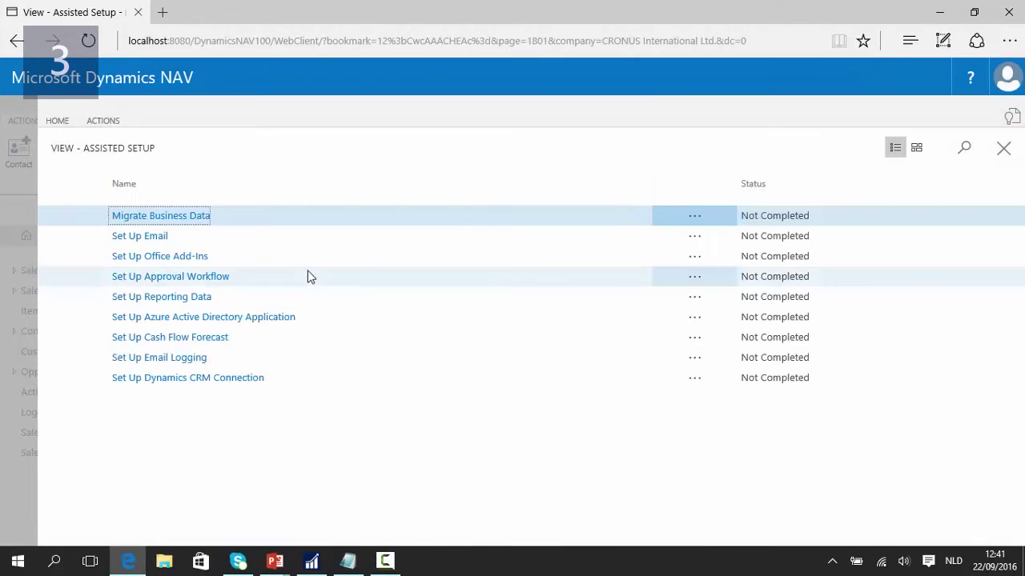
left_click(170, 360)
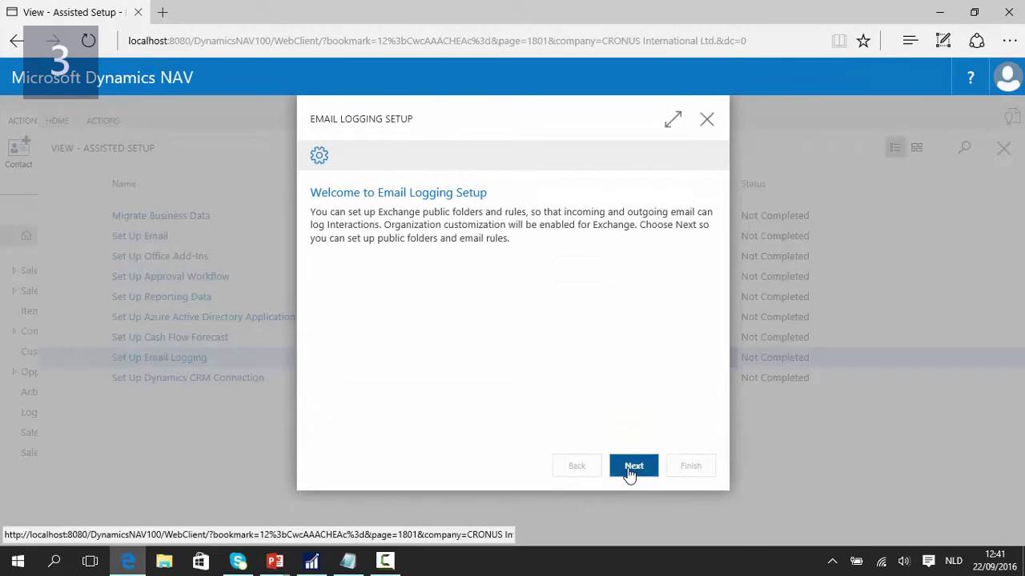
left_click(632, 465)
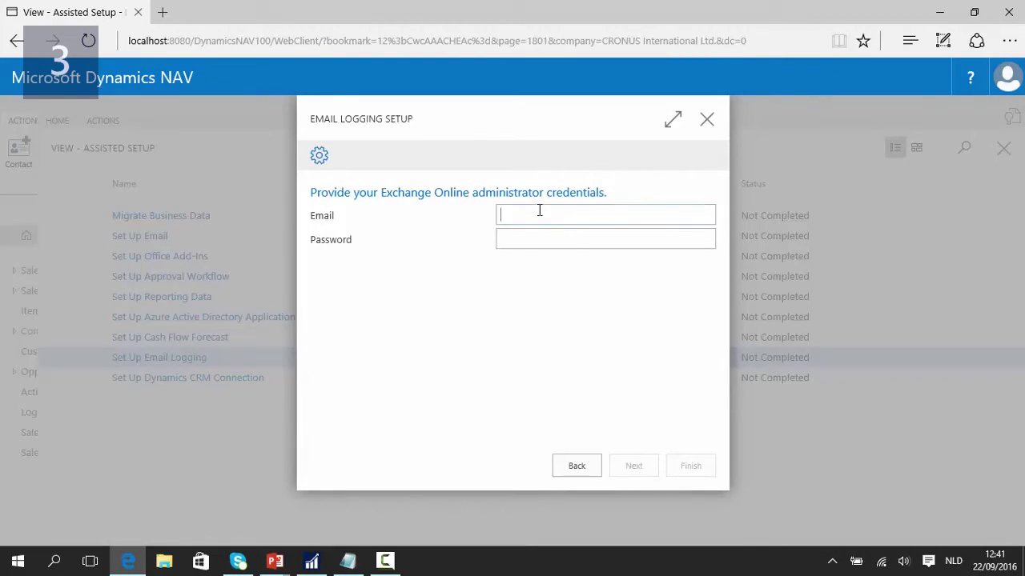
Enter the Exchange Online administrator's email and password in Email Logging Setup and continue to the folder setup.
key("ctrl+v")
left_click(565, 235)
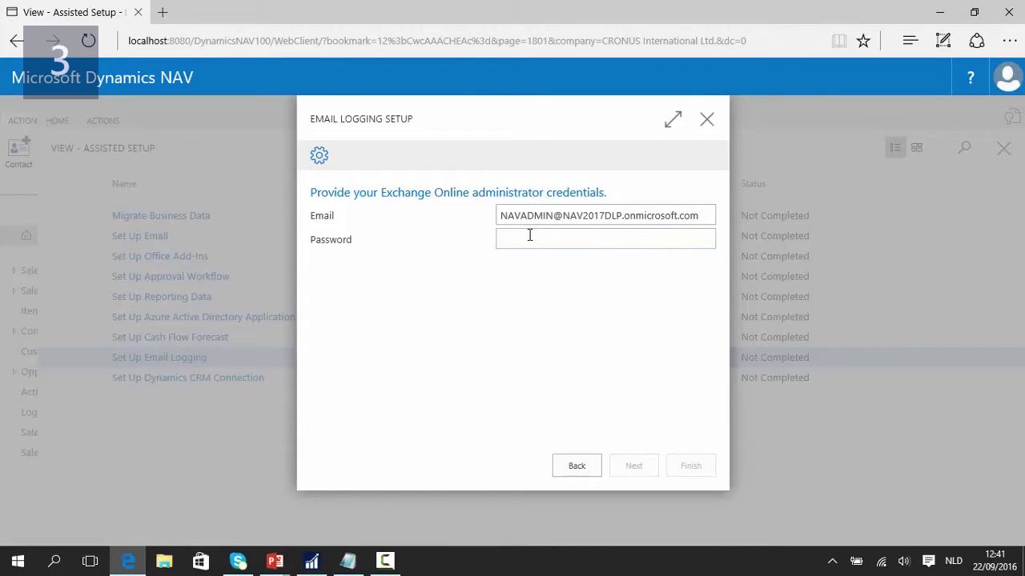
type("••")
key("BackSpace")
type("•••••••")
left_click(574, 472)
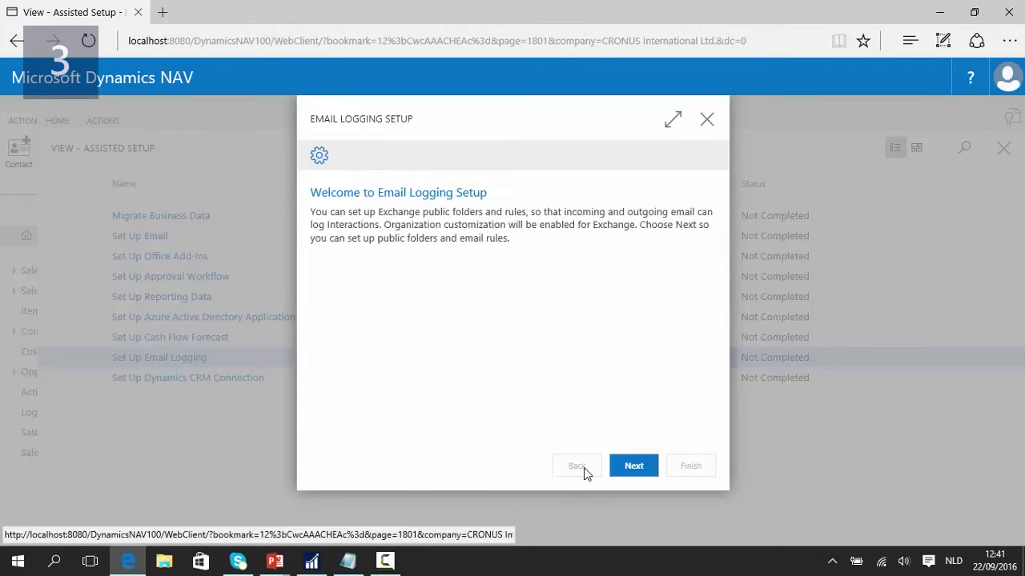
left_click(631, 470)
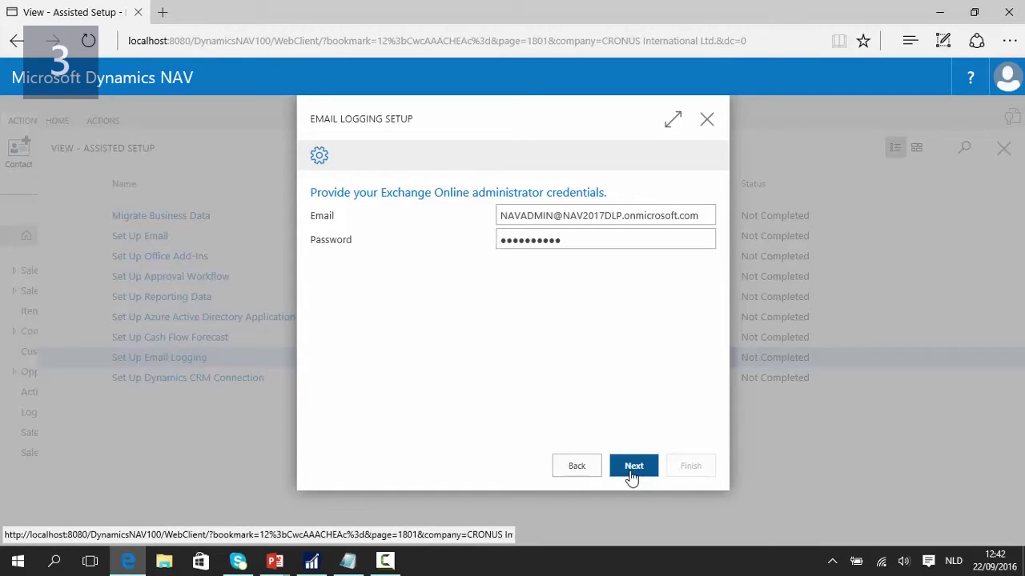
left_click(632, 470)
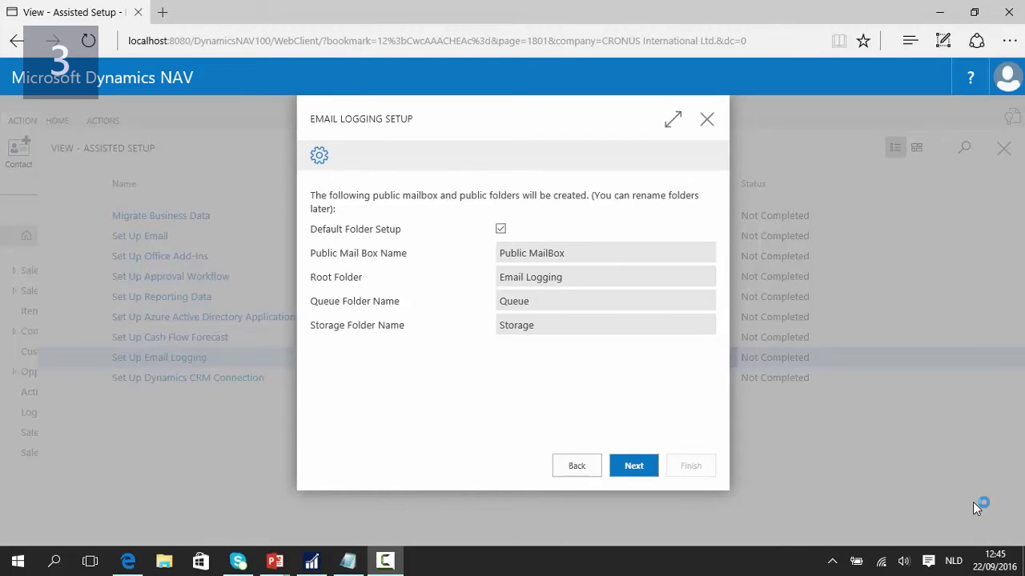
Accept the default public folders, incoming and outgoing email rules and email logging job queue, and finish the Email Logging Setup.
left_click(641, 473)
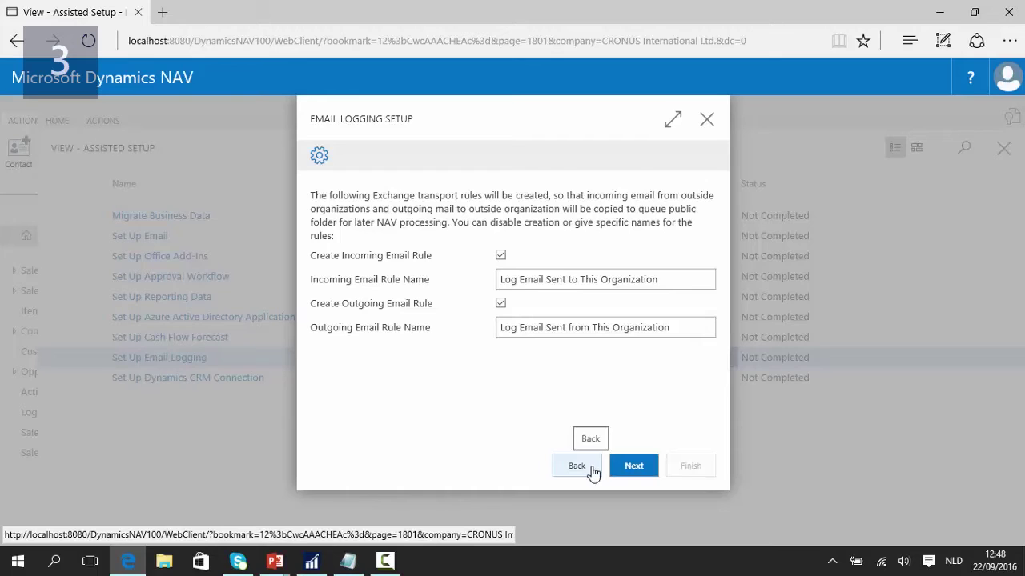
left_click(627, 469)
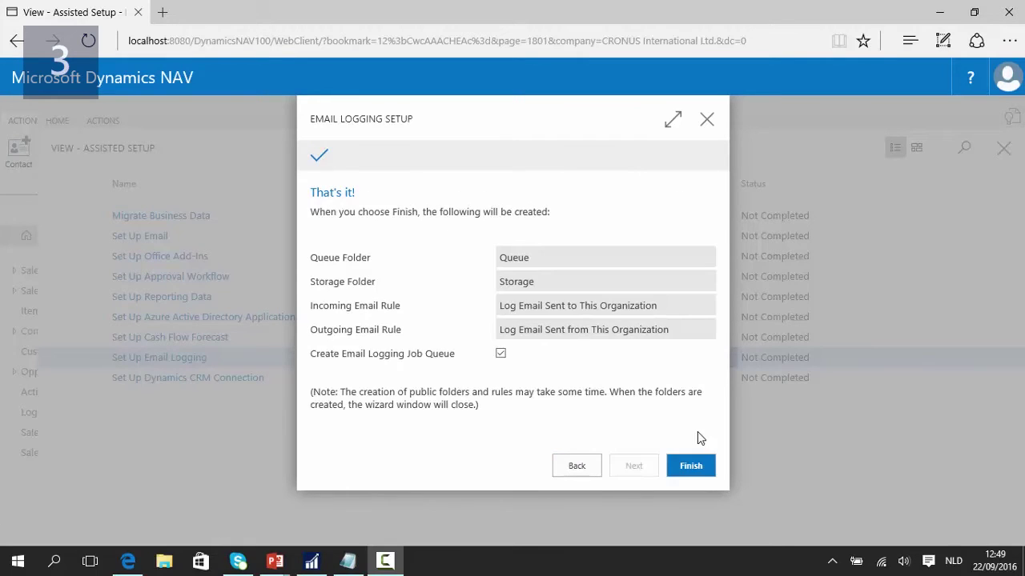
left_click(692, 473)
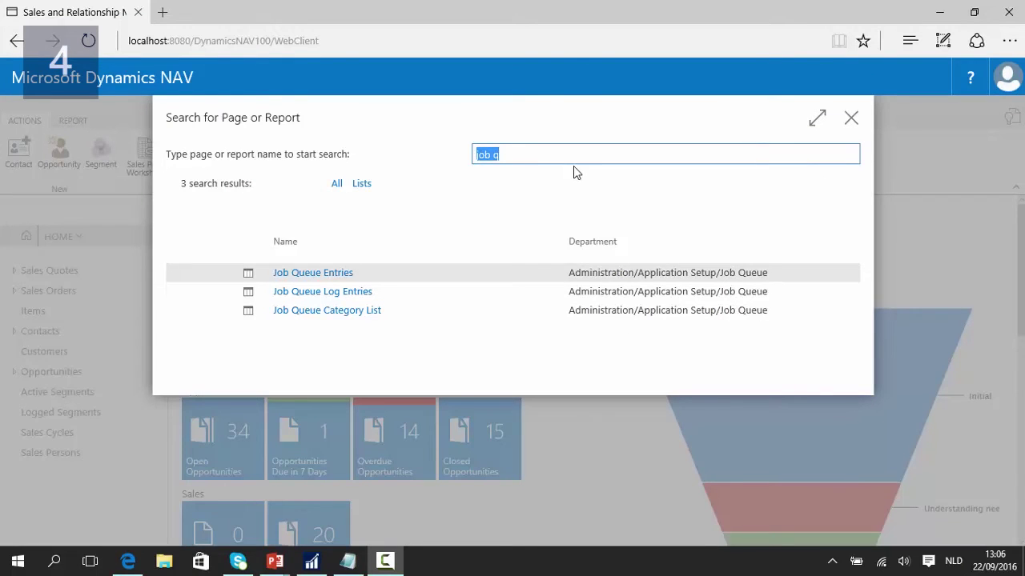
Open the Email Logging Context Adapter entry in Job Queue Entries, set its status to Ready and return to the list.
left_click(318, 272)
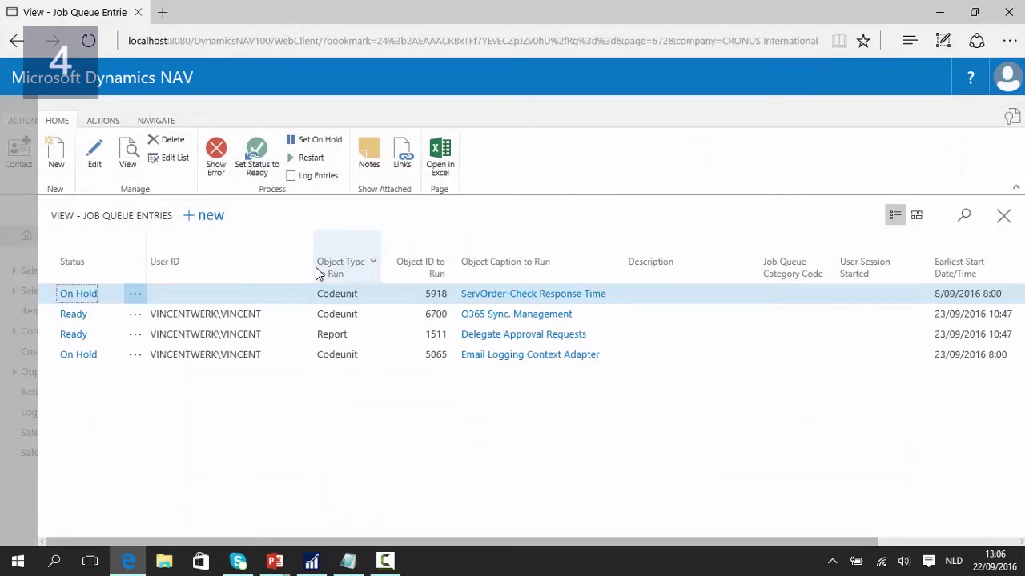
left_click(535, 363)
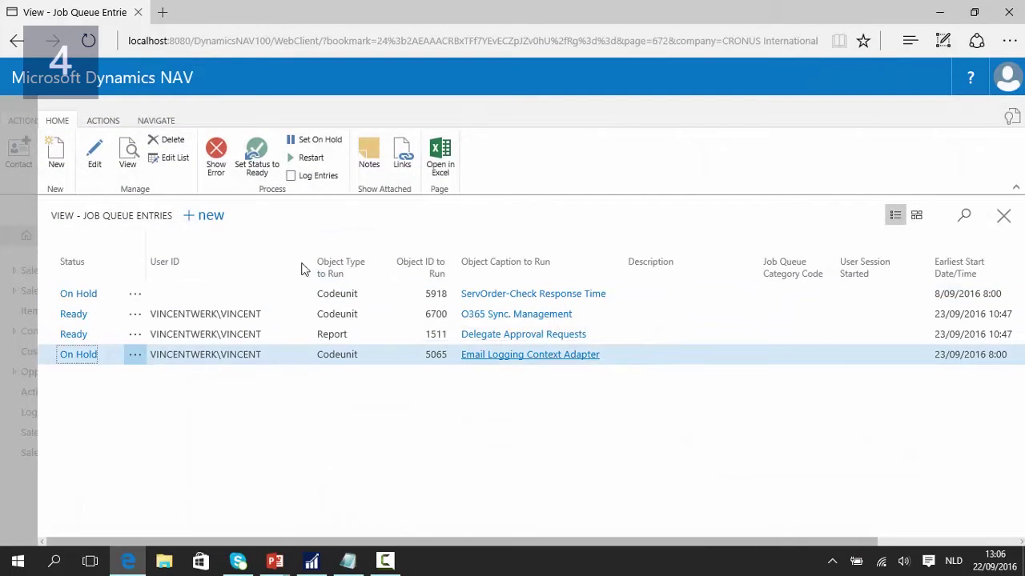
left_click(99, 160)
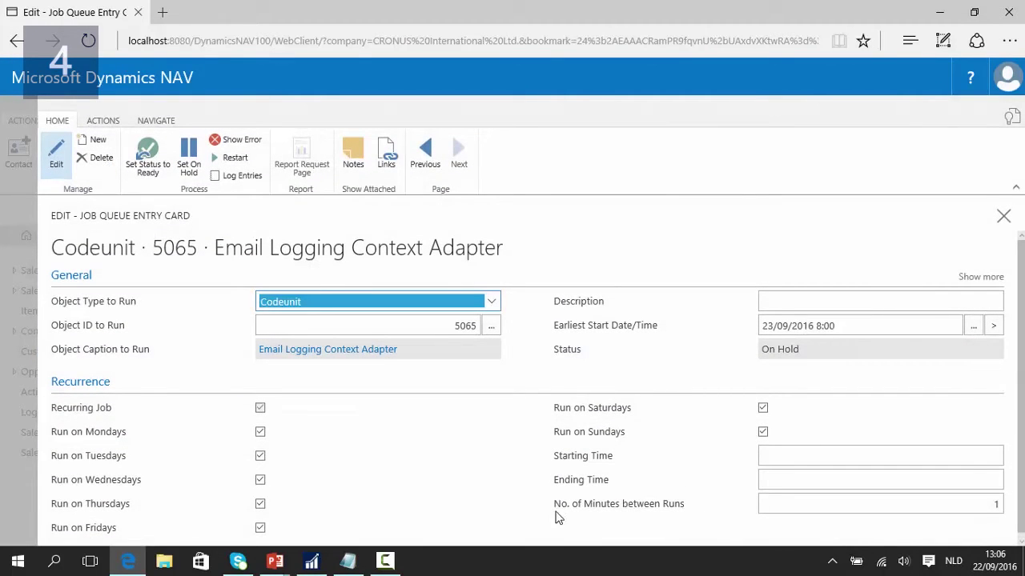
left_click(234, 163)
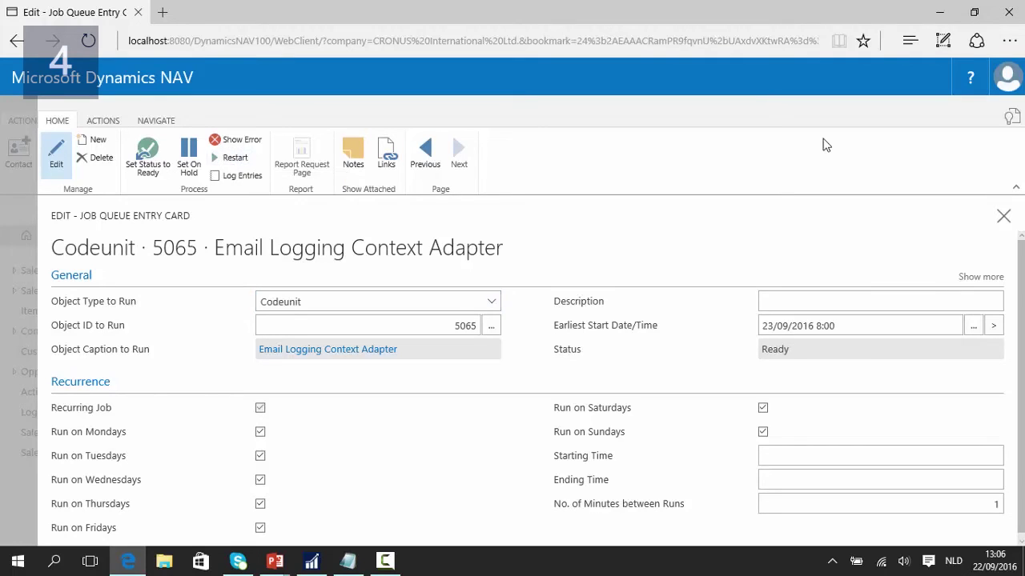
key("Escape")
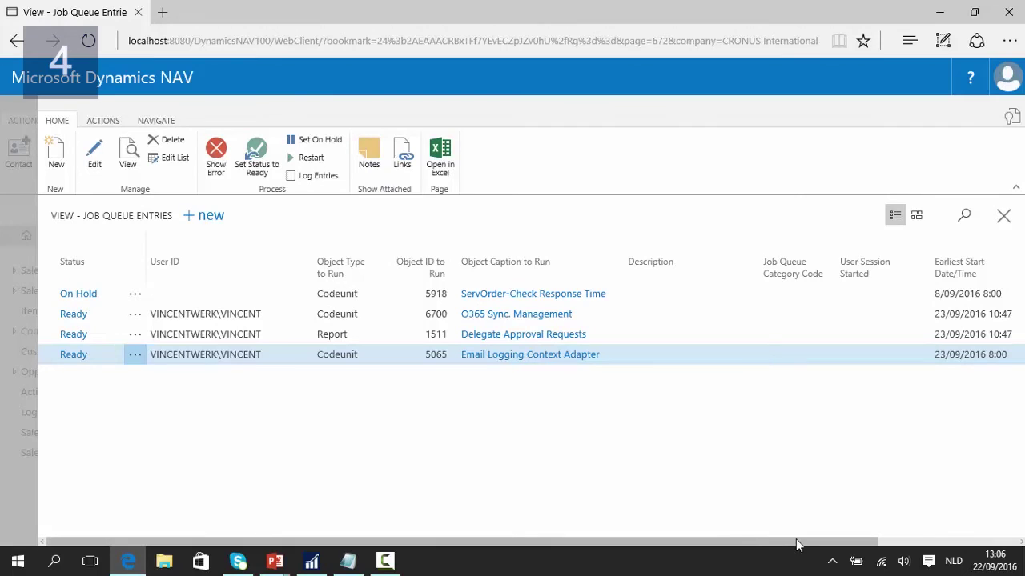
left_click_drag(797, 544, 937, 544)
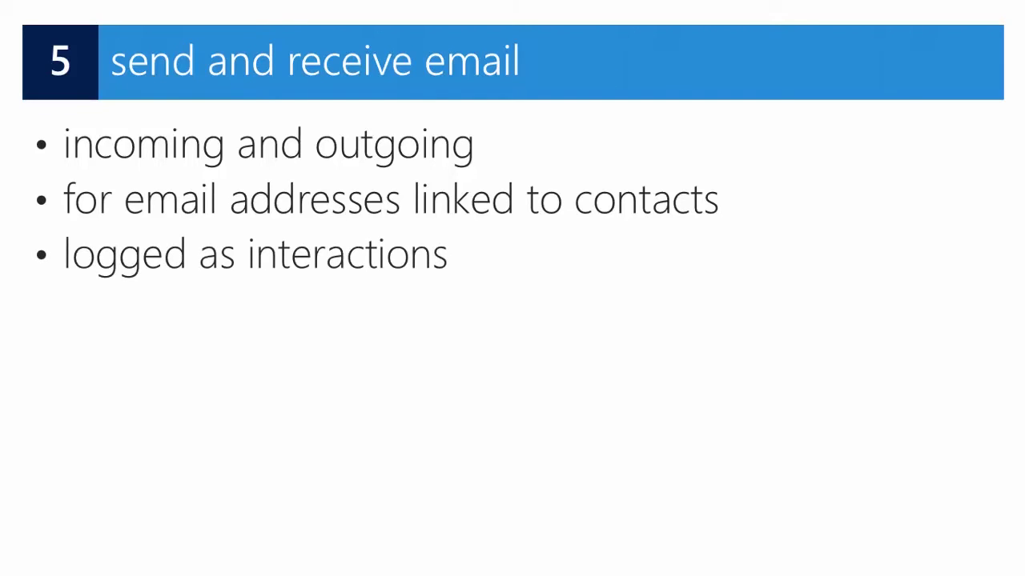
left_click(885, 401)
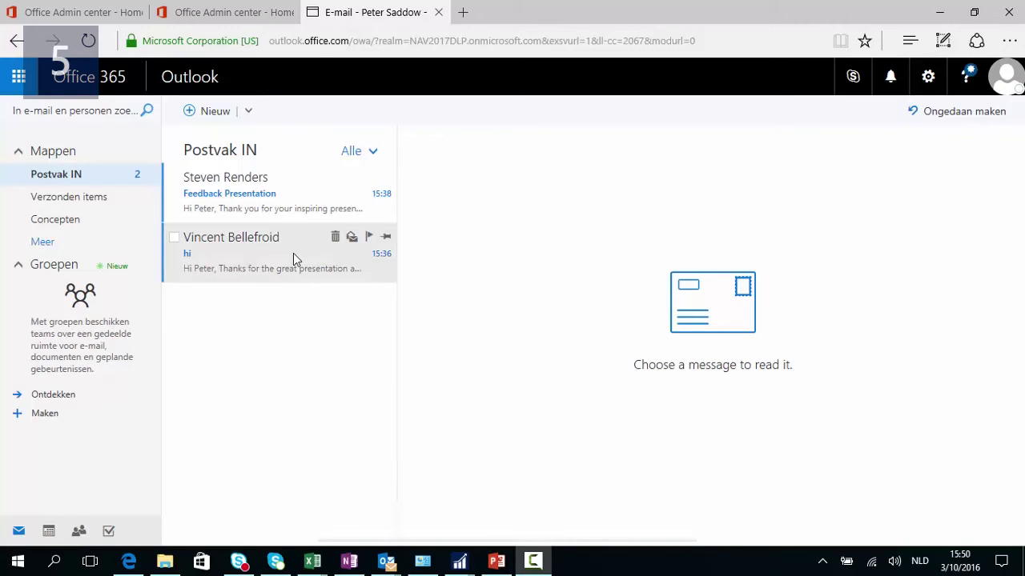
Read the received "hi" and "Feedback Presentation" emails in the salesperson's Outlook inbox.
left_click(268, 264)
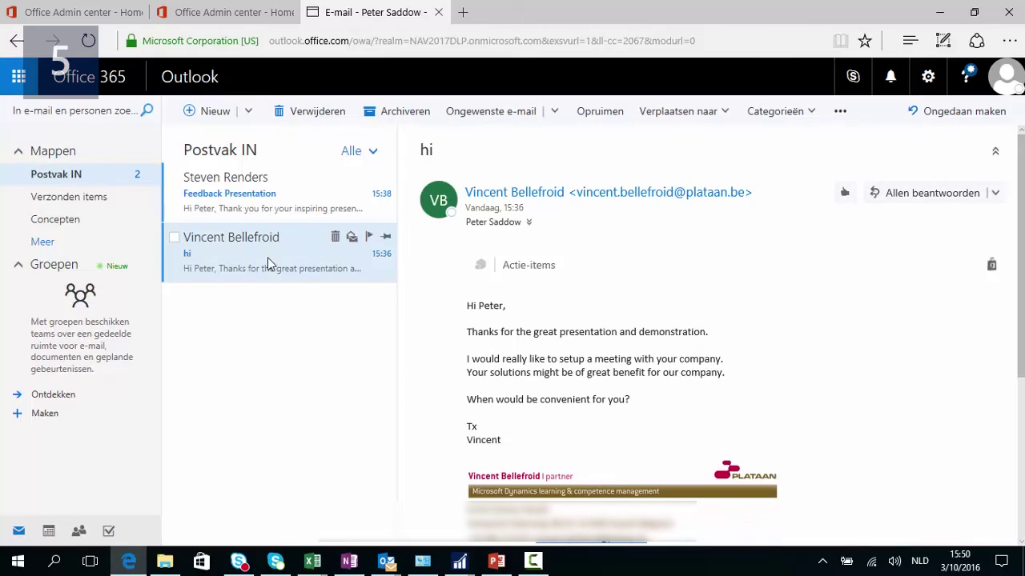
left_click(220, 200)
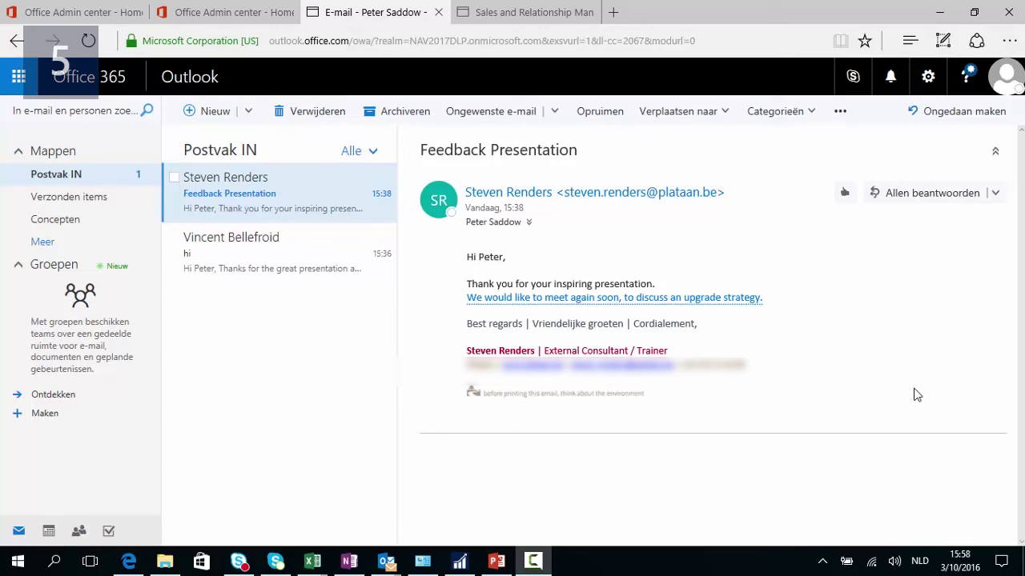
Switch to Dynamics NAV, search Contacts for the "hi" email's sender by first name and view that contact's interaction log entries.
left_click(516, 14)
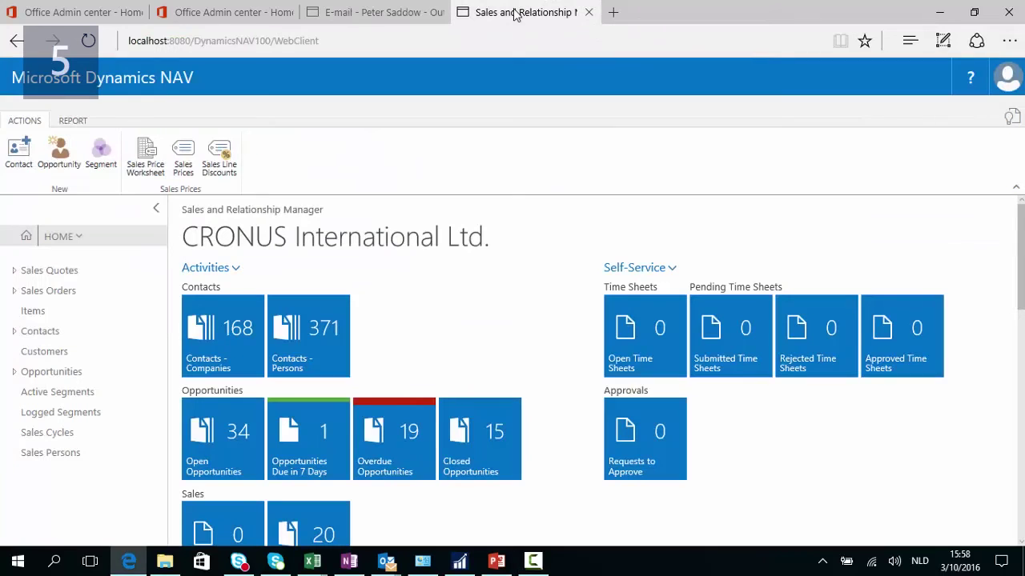
left_click(53, 332)
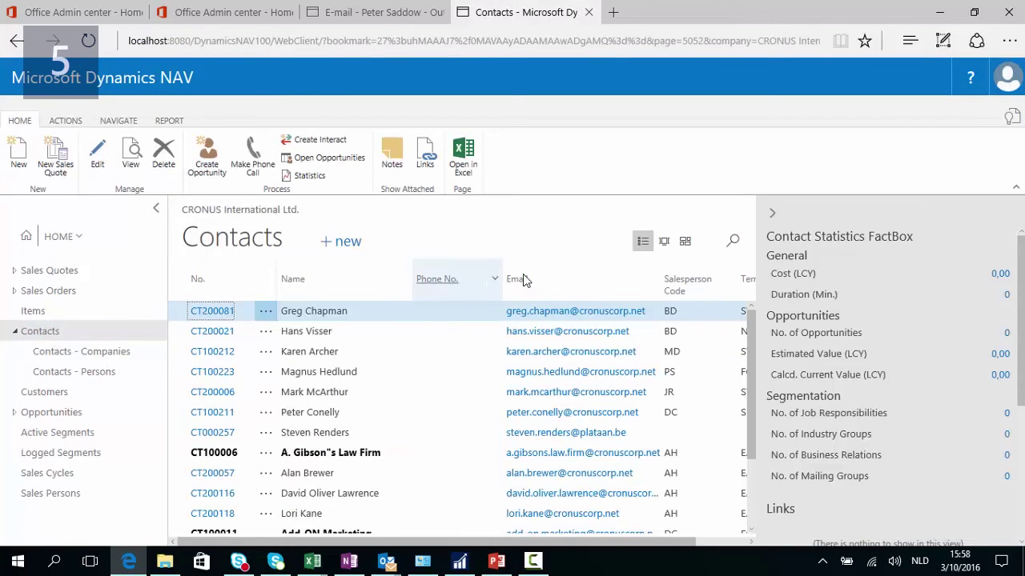
left_click(731, 242)
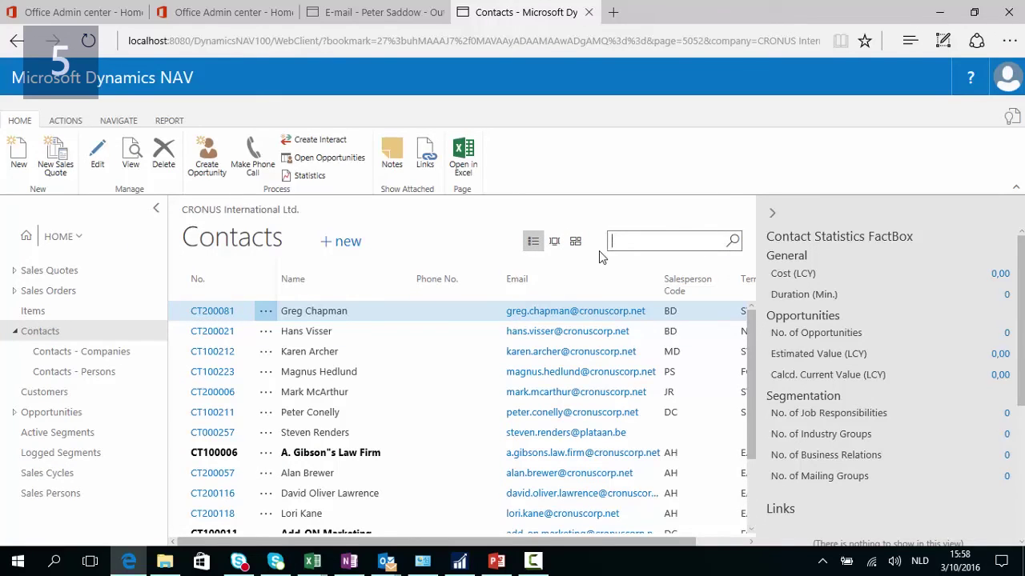
type("ent")
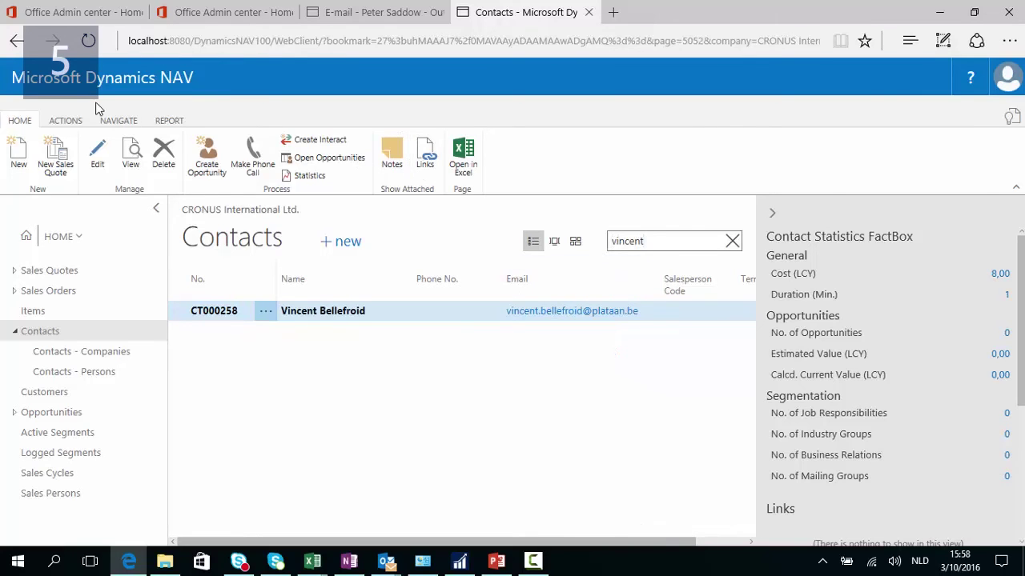
left_click(119, 125)
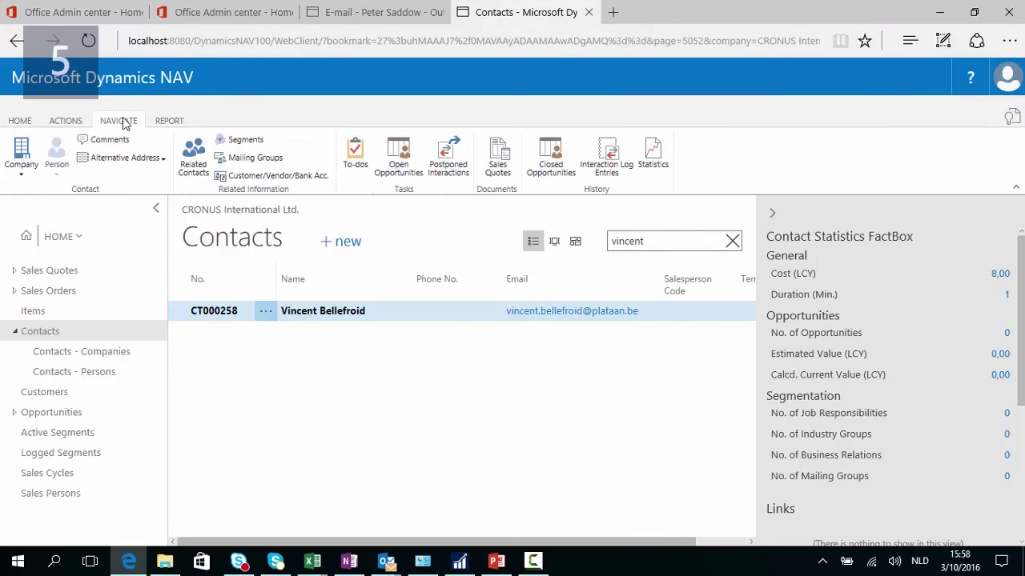
left_click(610, 156)
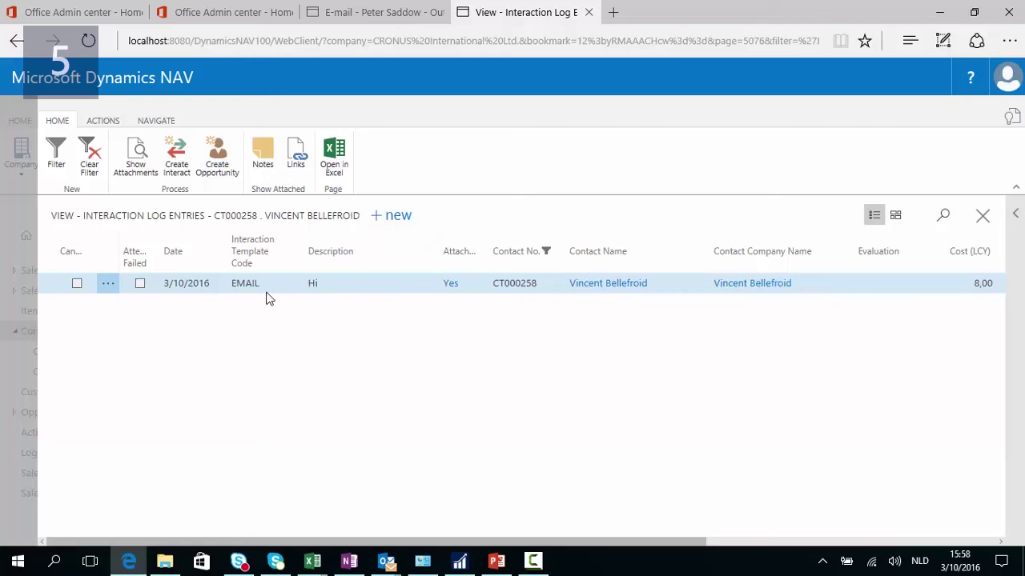
Find the "Feedback Presentation" email's sender in Contacts, view the contact's interaction log entries and show the logged email's attachment.
key("Escape")
double_click(634, 245)
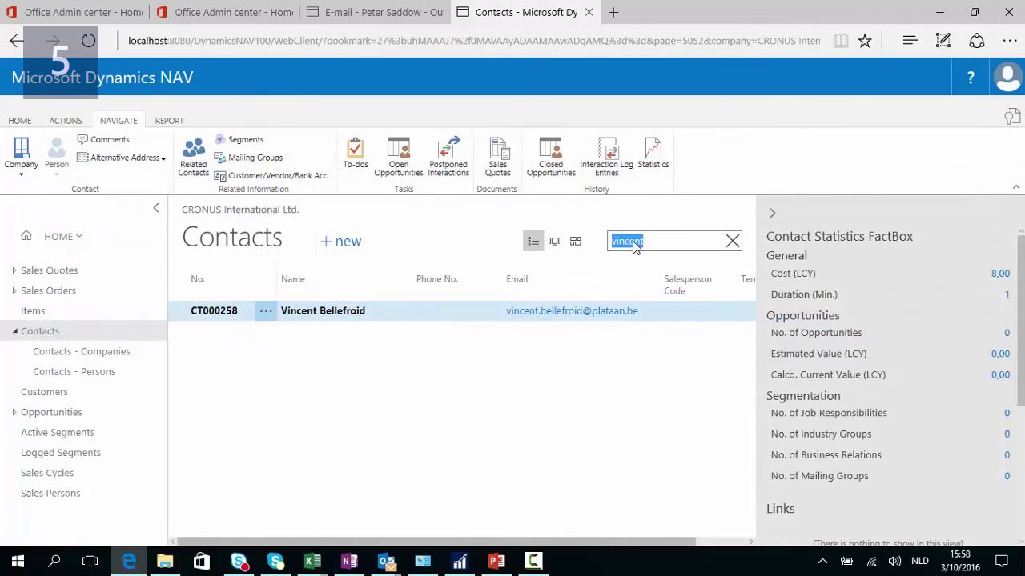
type("steven")
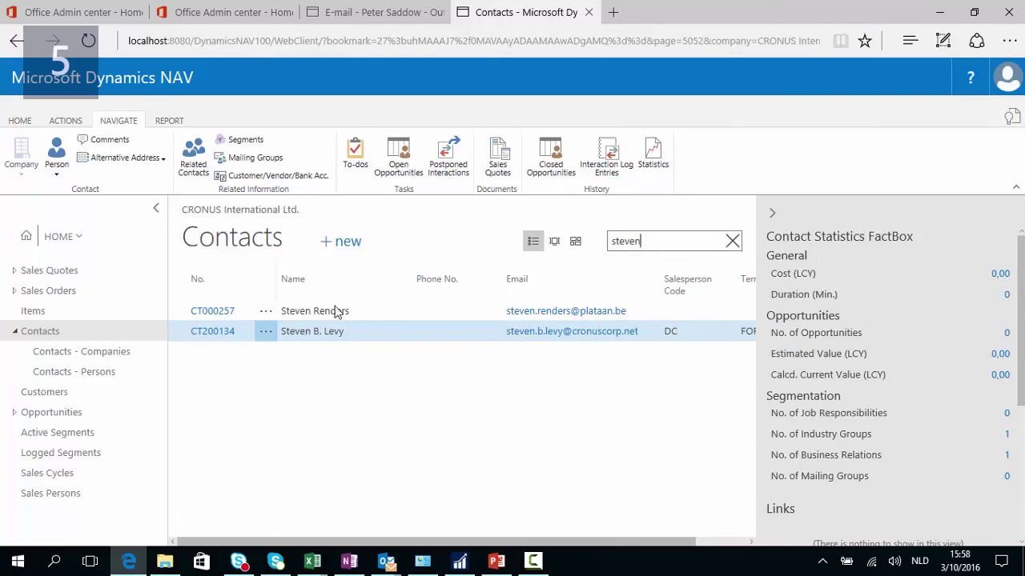
left_click(377, 314)
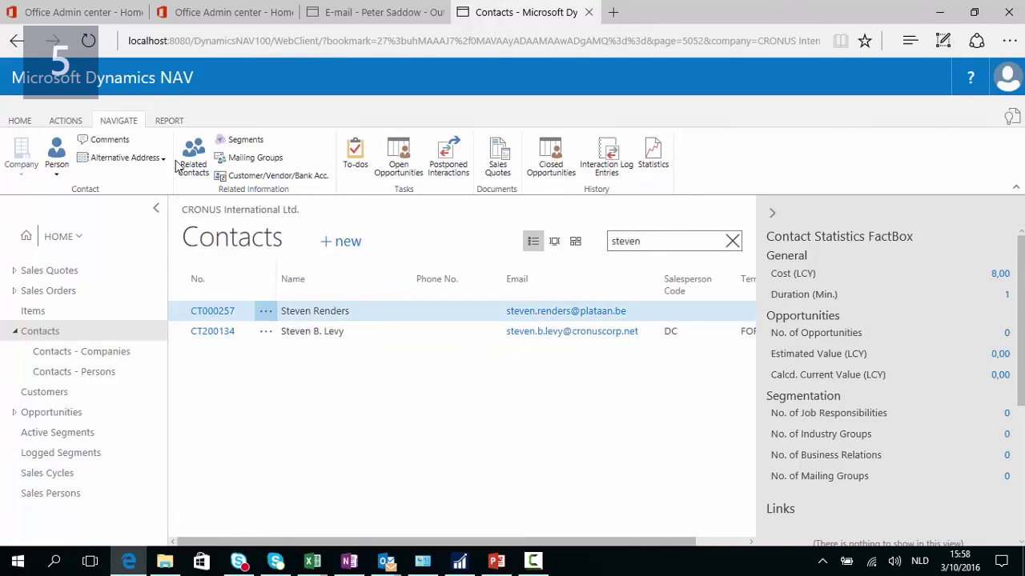
left_click(606, 168)
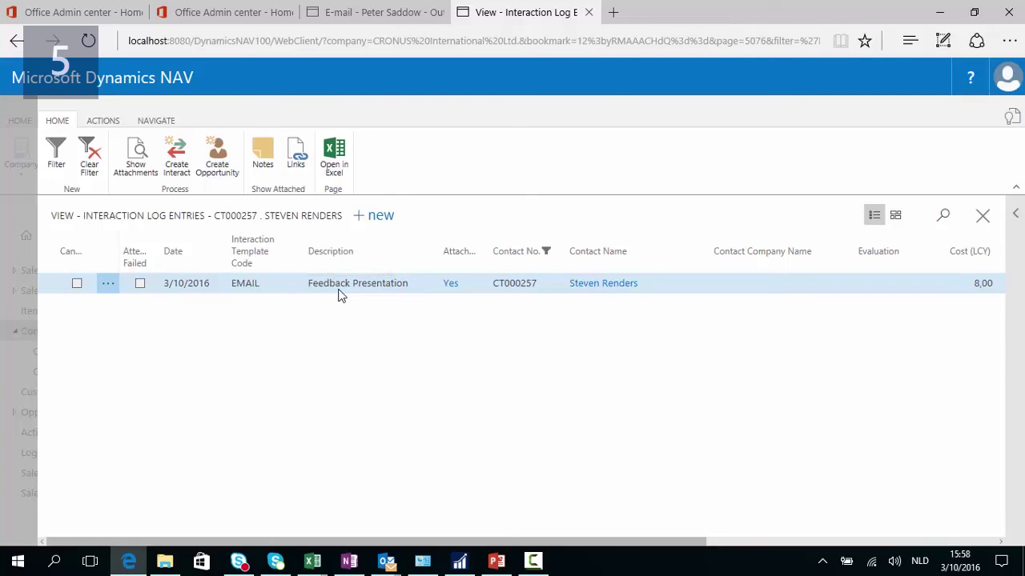
left_click(138, 161)
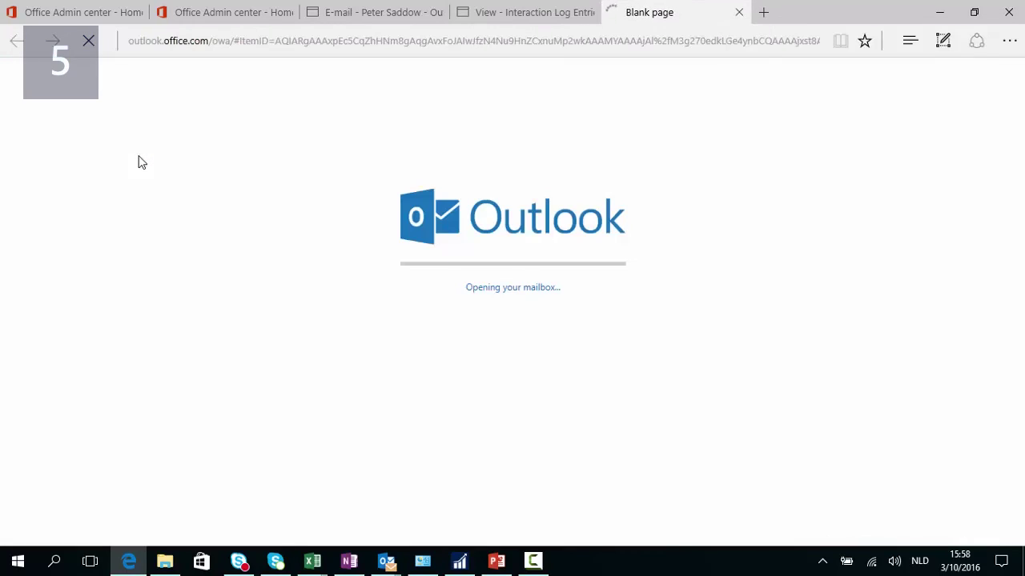